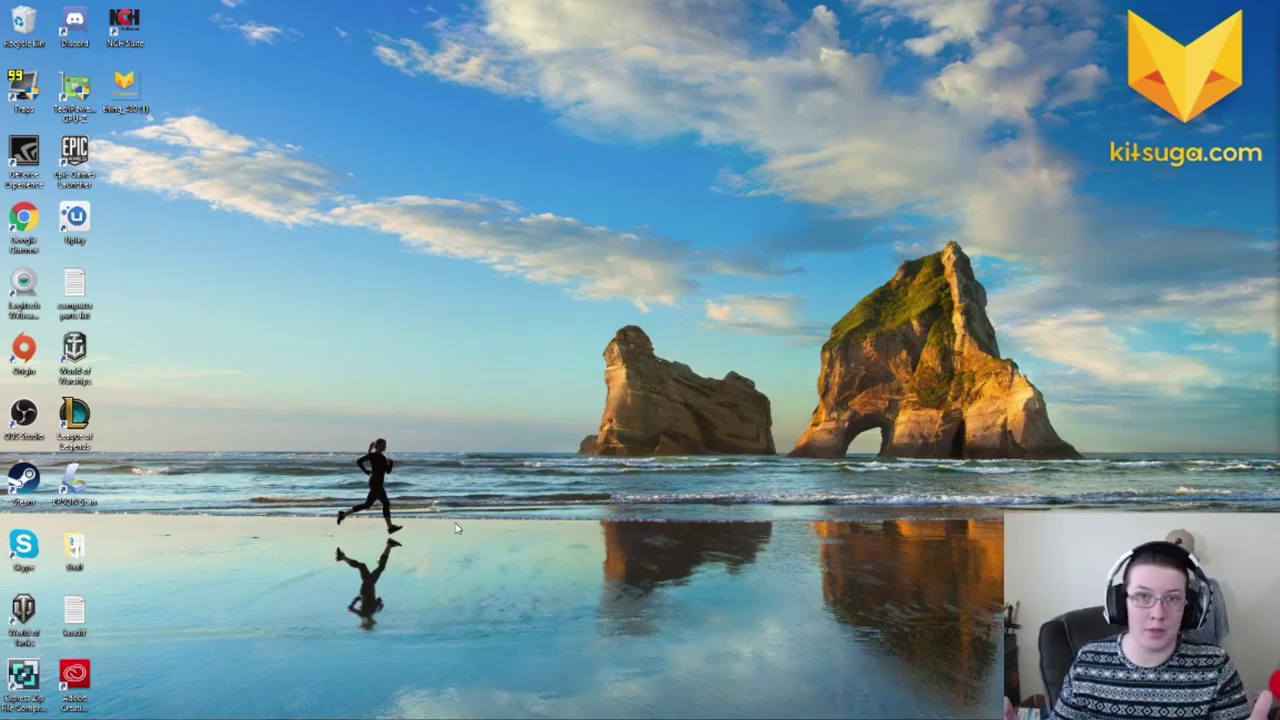
- Open File Explorer and browse to the Program Files (x86) folder on Local Disk (C:)
mouse_move(270, 717)
click(310, 708)
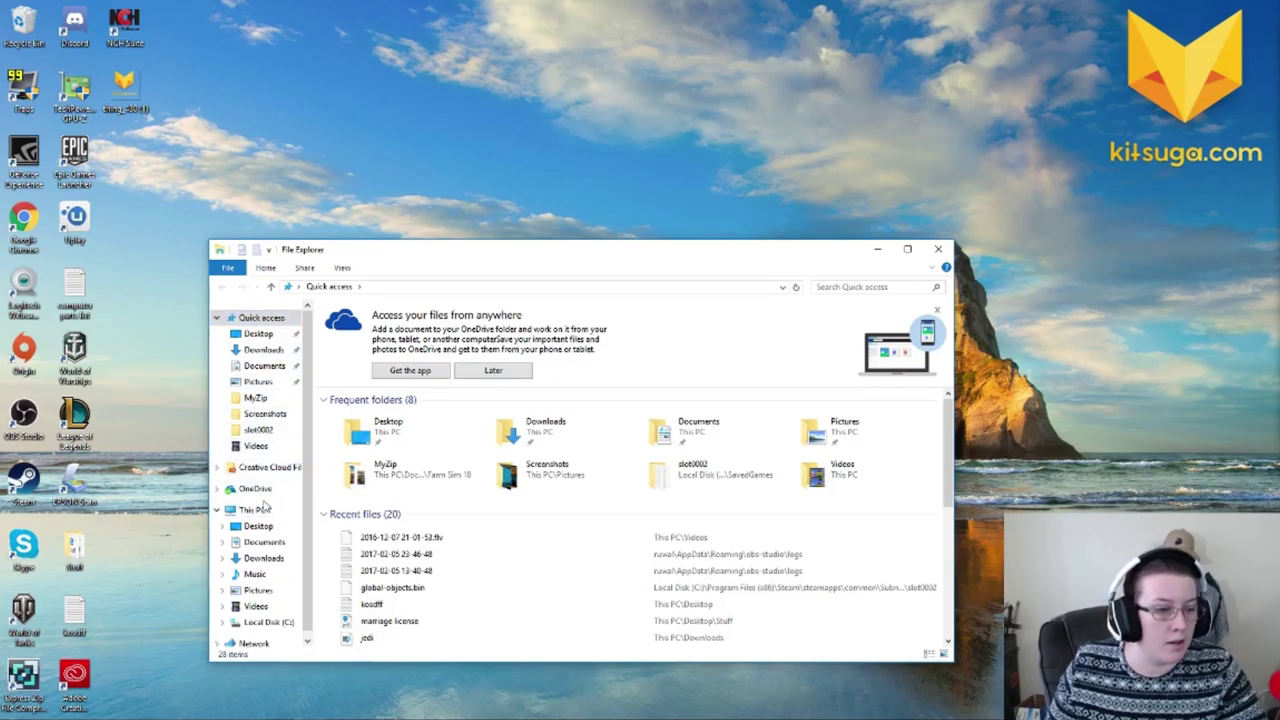
click(255, 510)
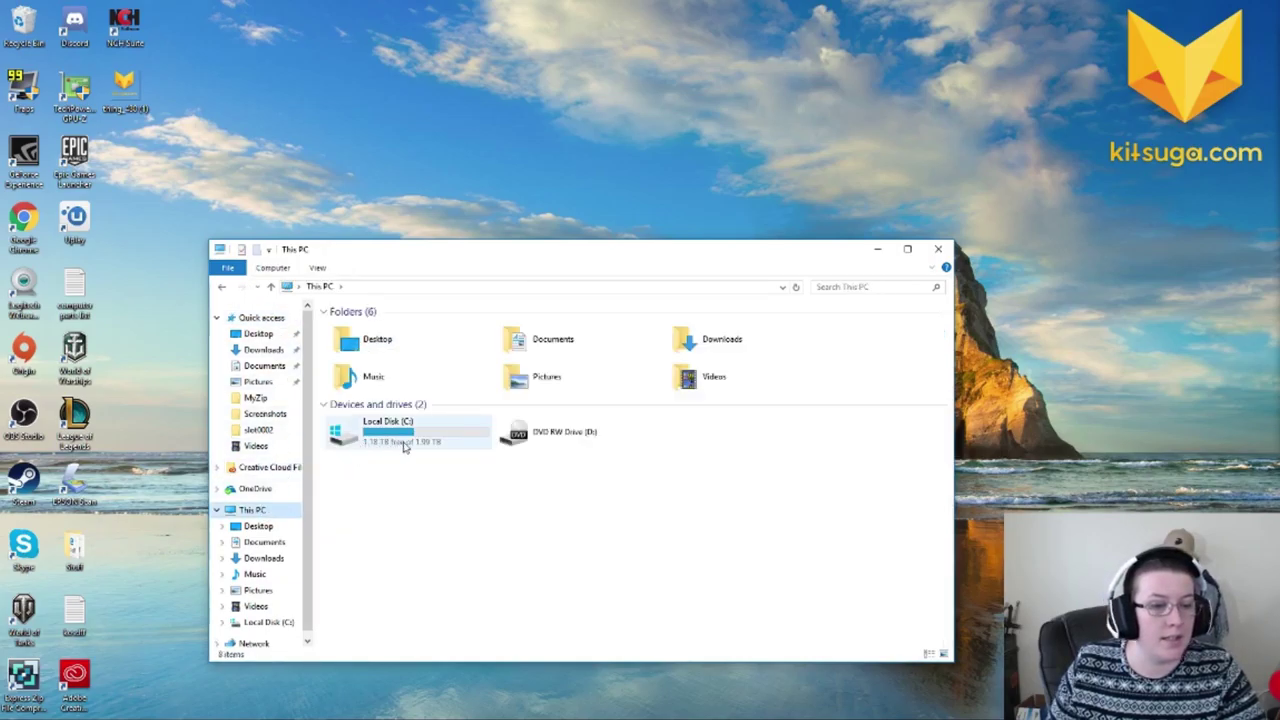
double_click(435, 433)
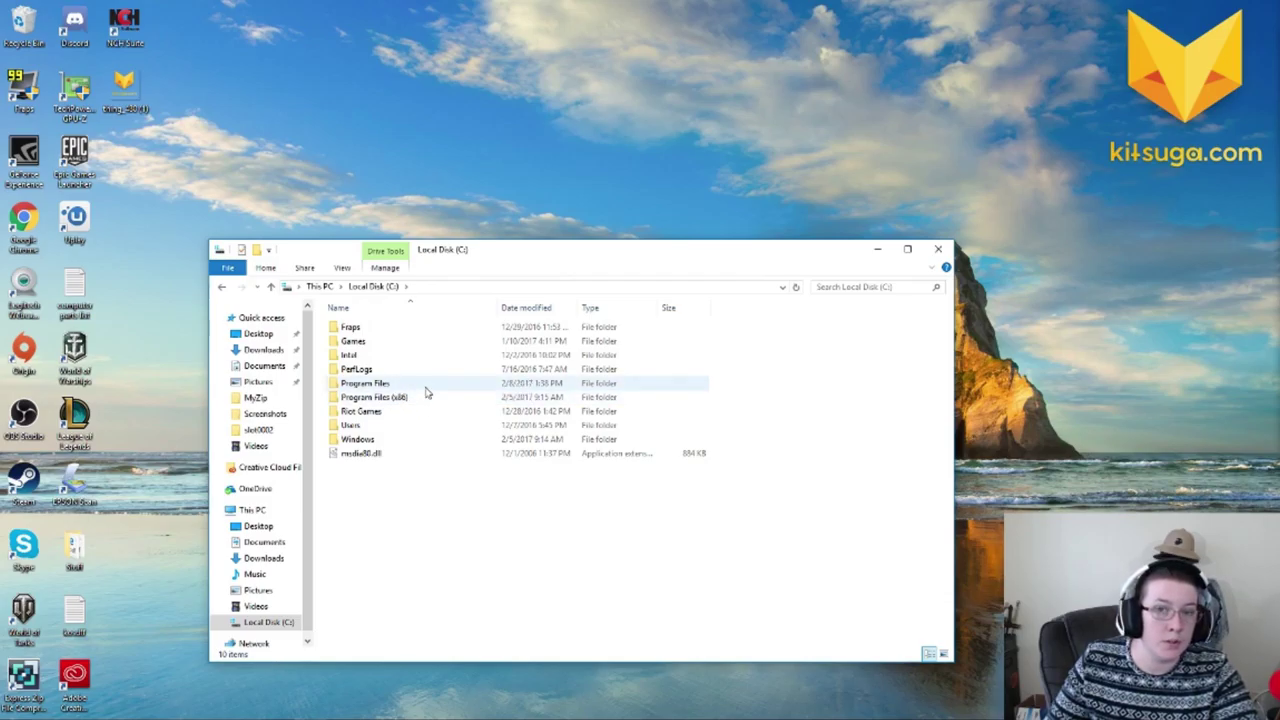
click(419, 397)
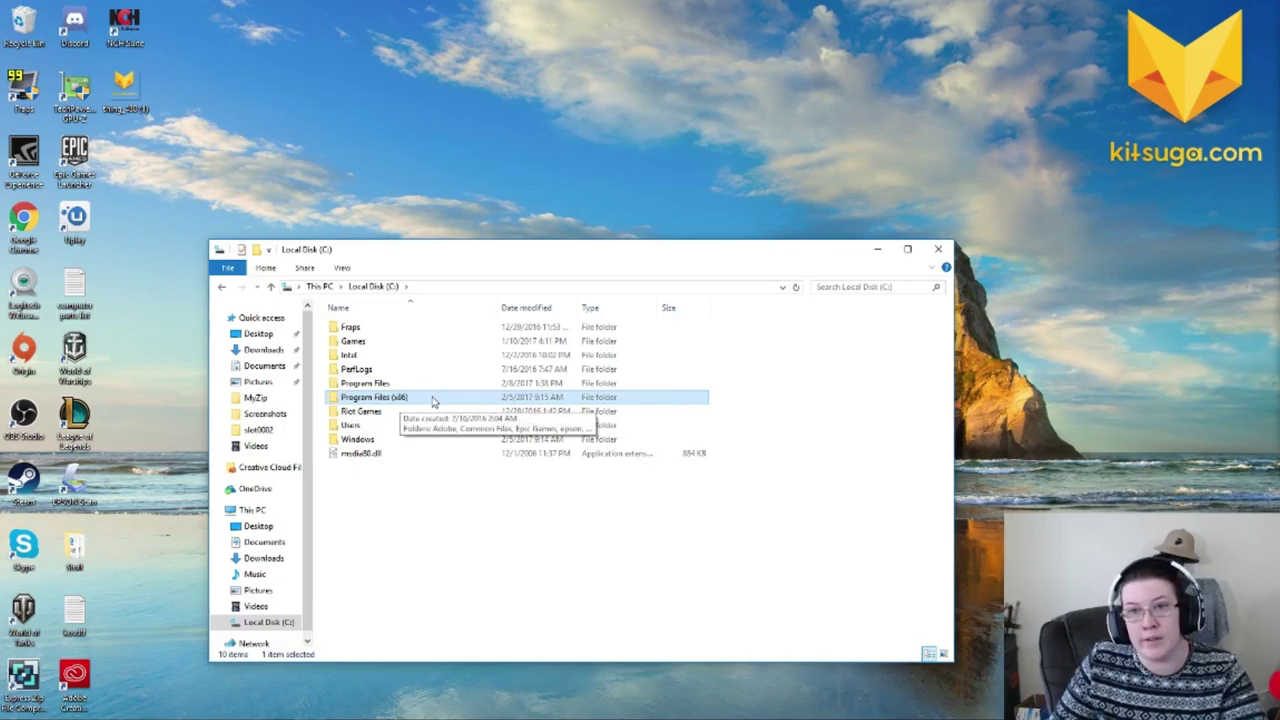
double_click(432, 399)
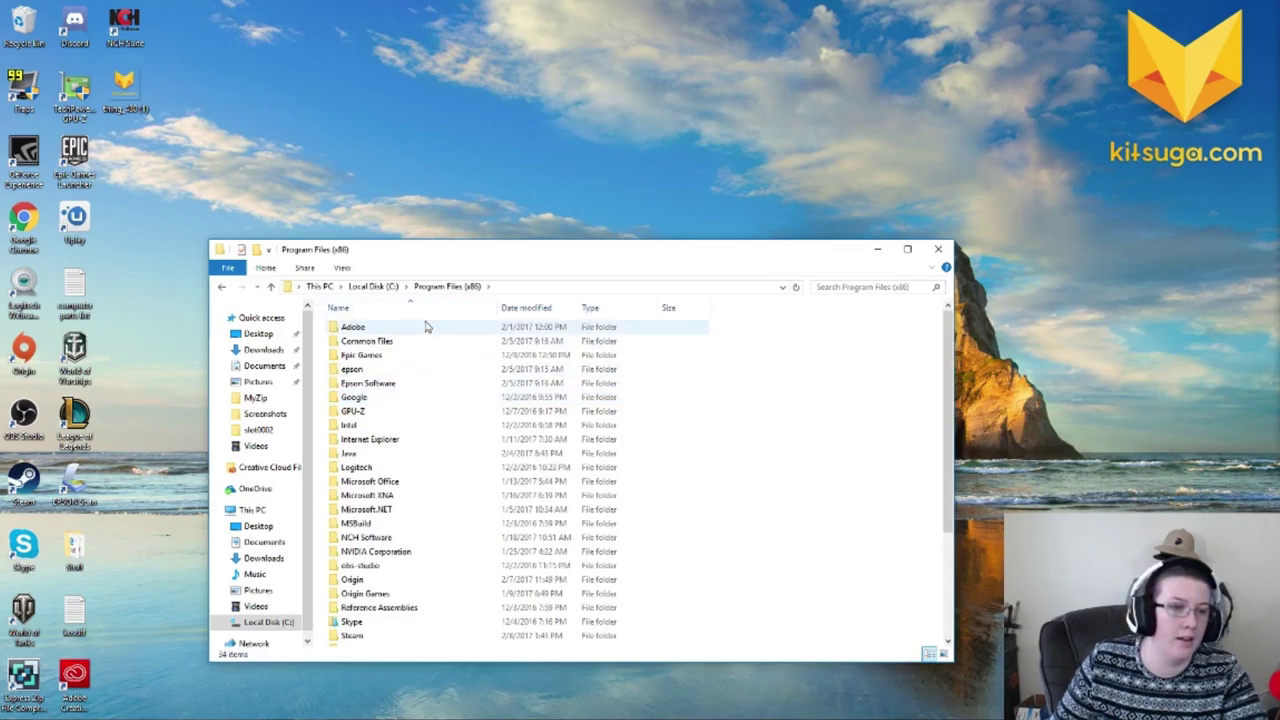
- Open the Steam folder and go into its steamapps\common subfolder
scroll(420, 553, down, 2)
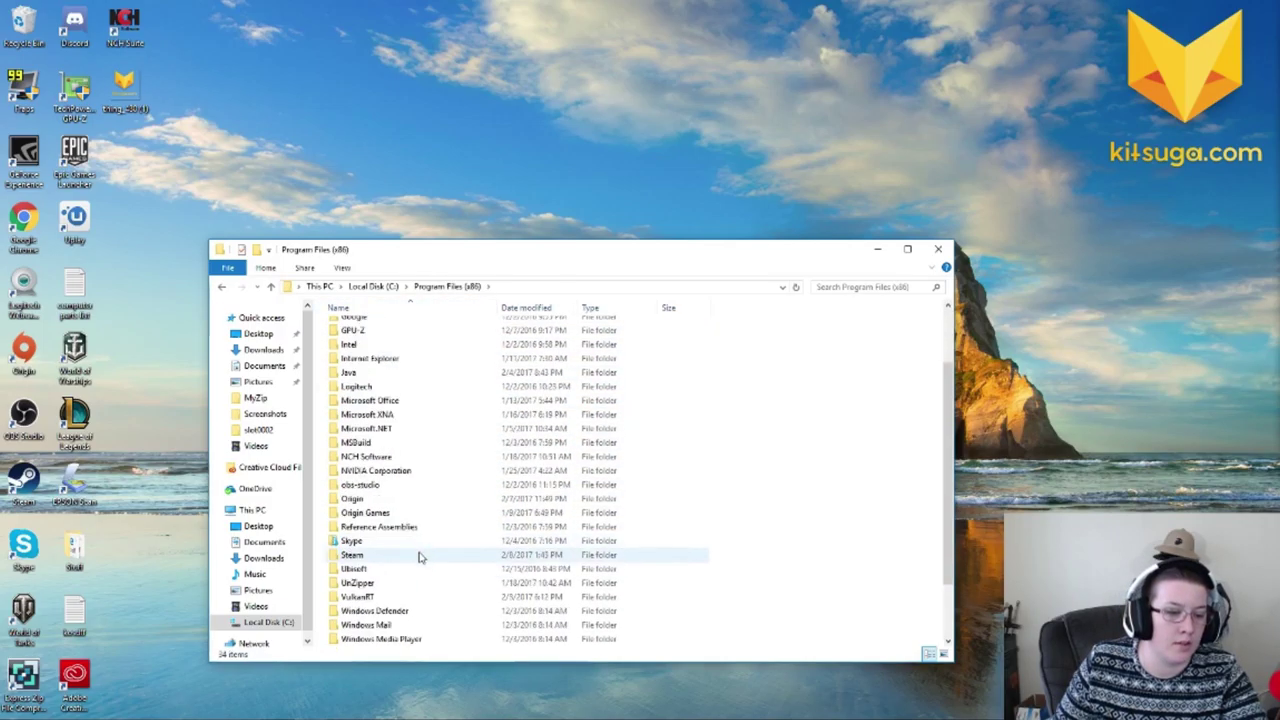
click(368, 557)
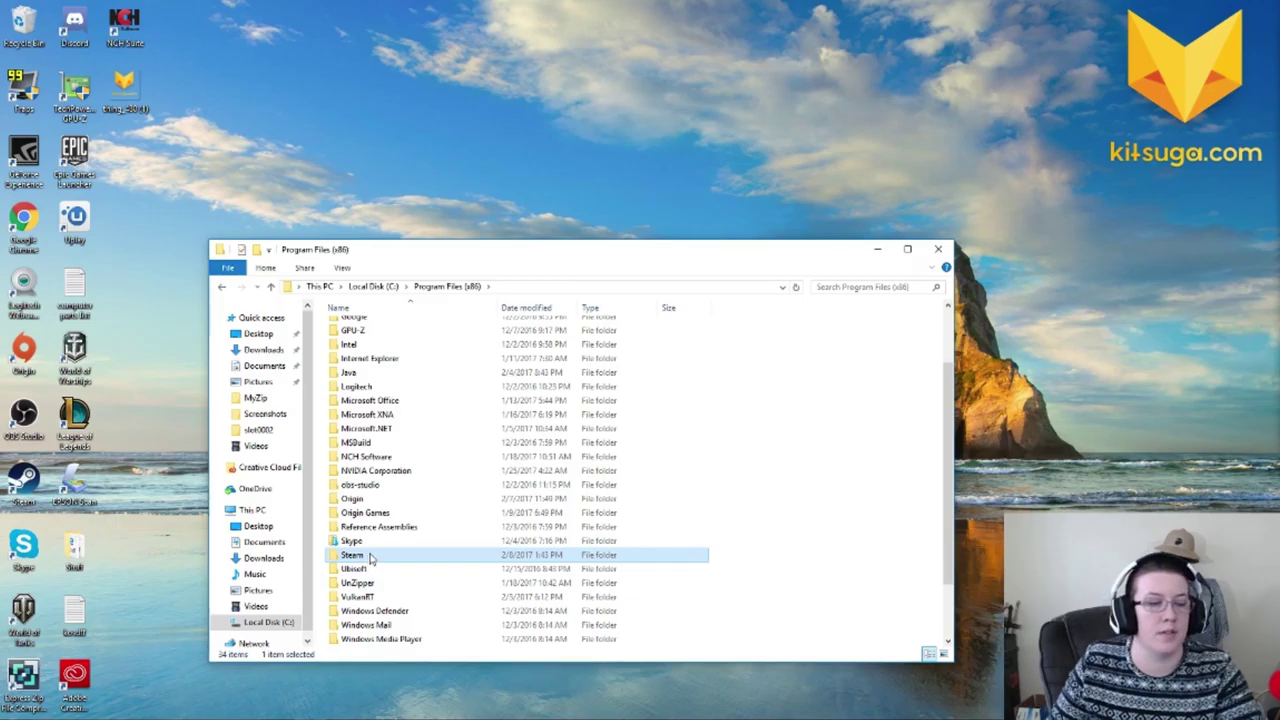
double_click(368, 557)
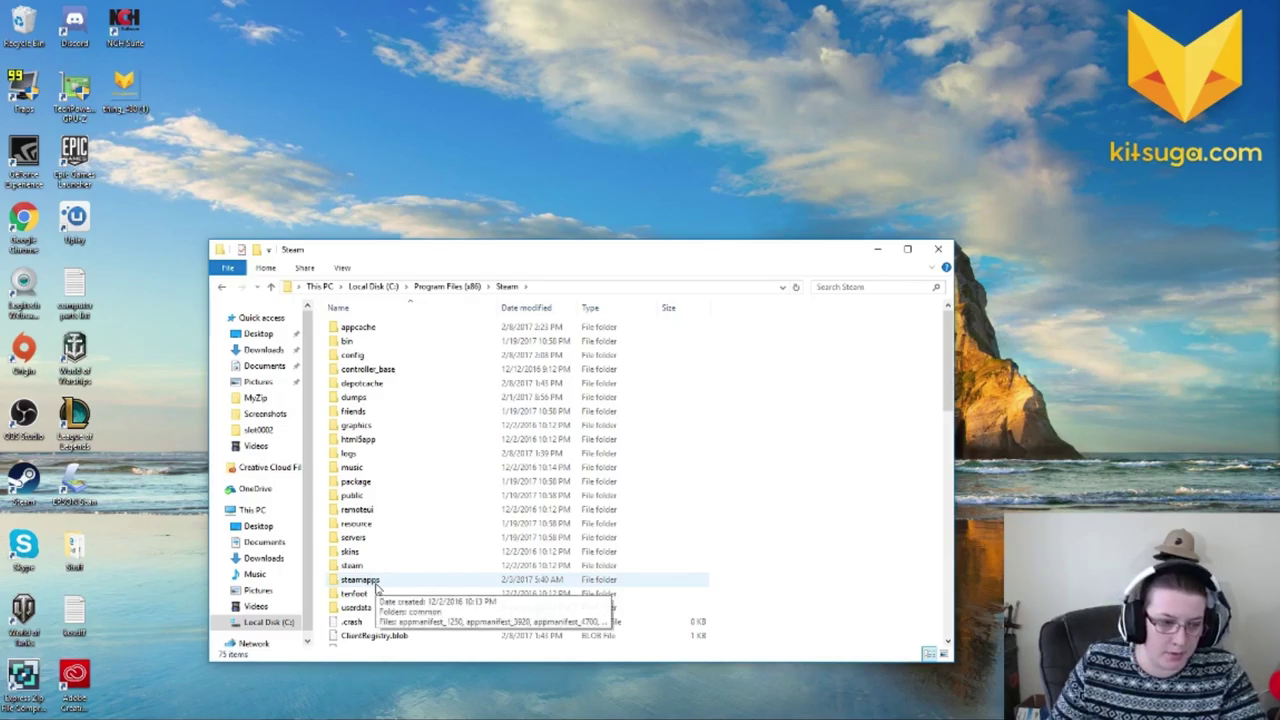
click(379, 584)
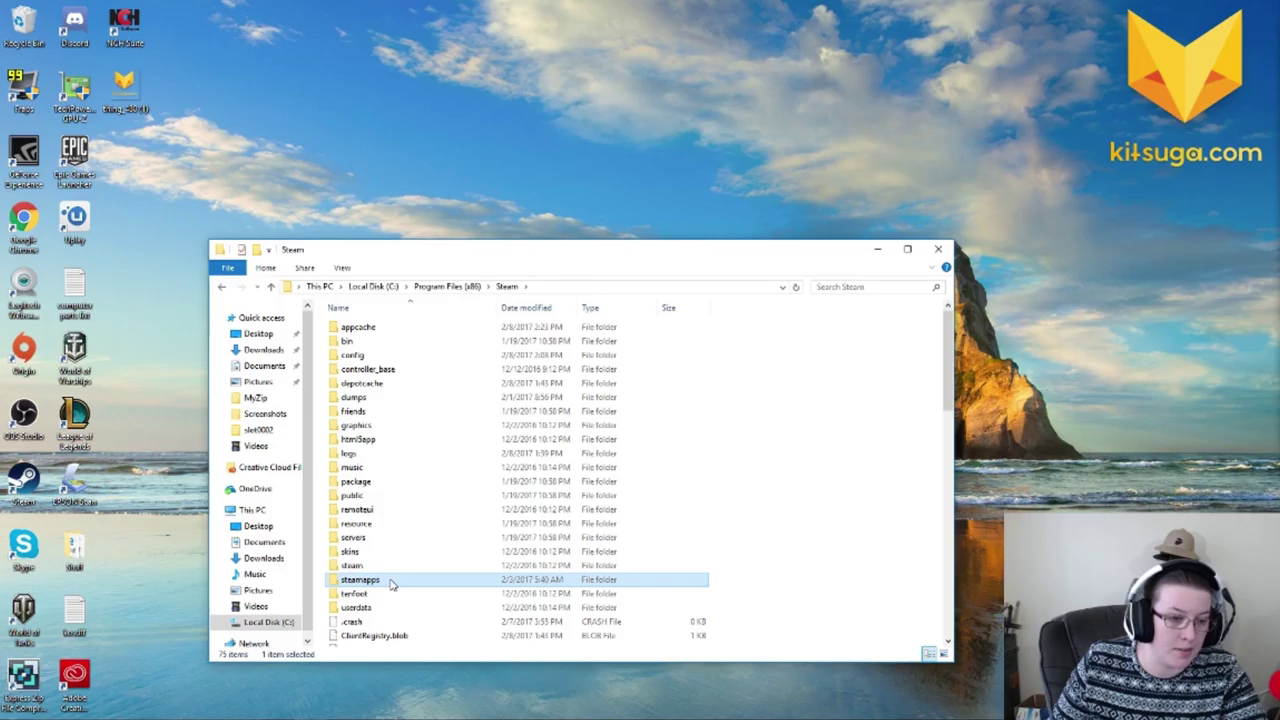
double_click(391, 584)
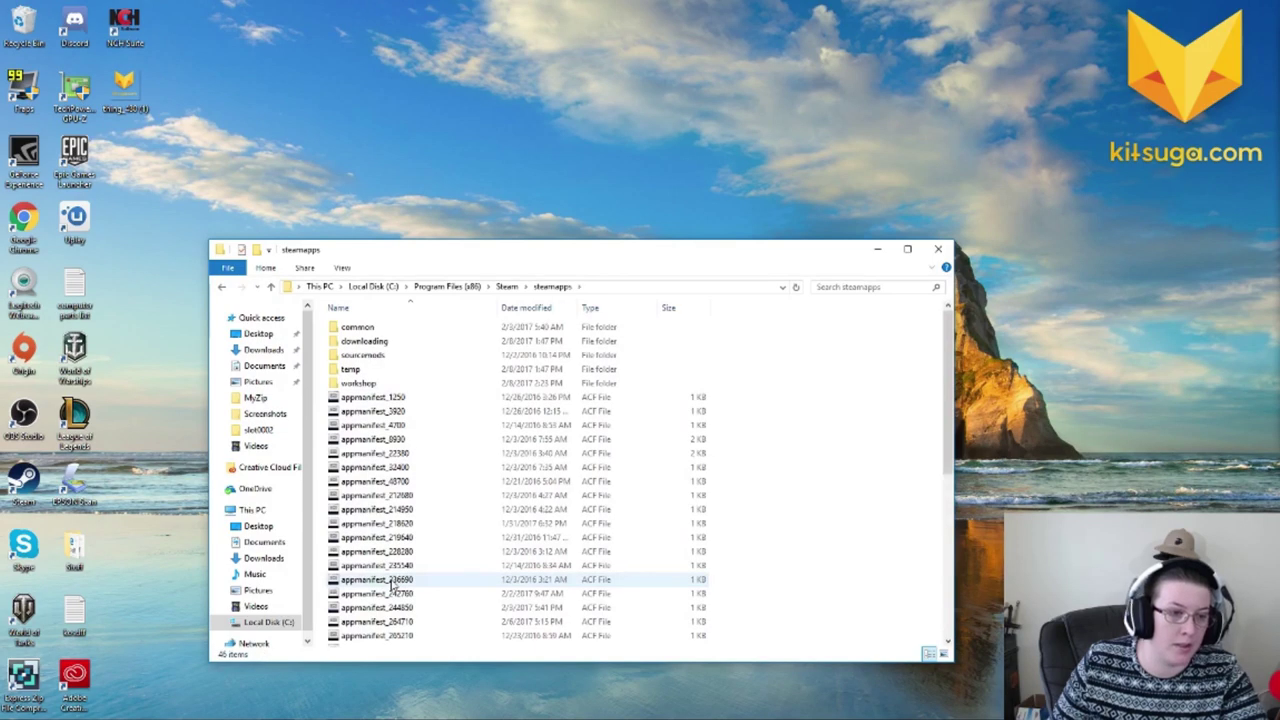
double_click(380, 330)
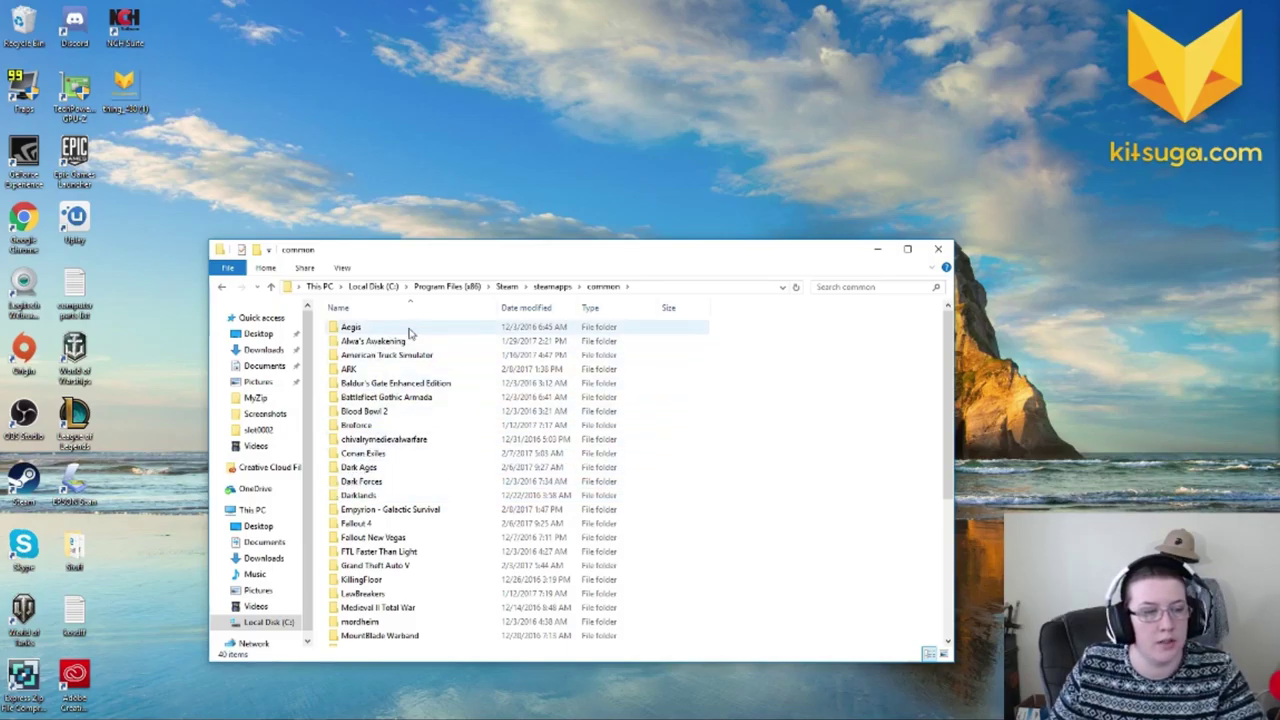
- Open the Subnautica folder among the installed games
scroll(430, 500, down, 6)
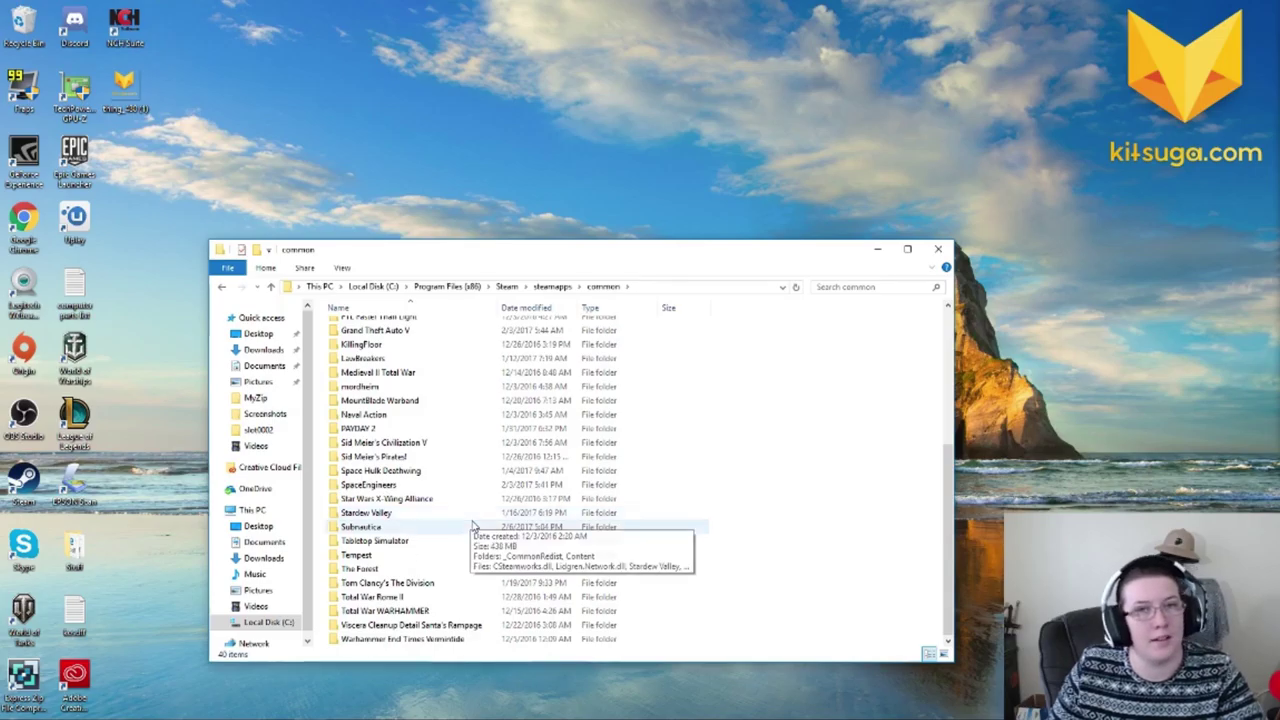
click(391, 527)
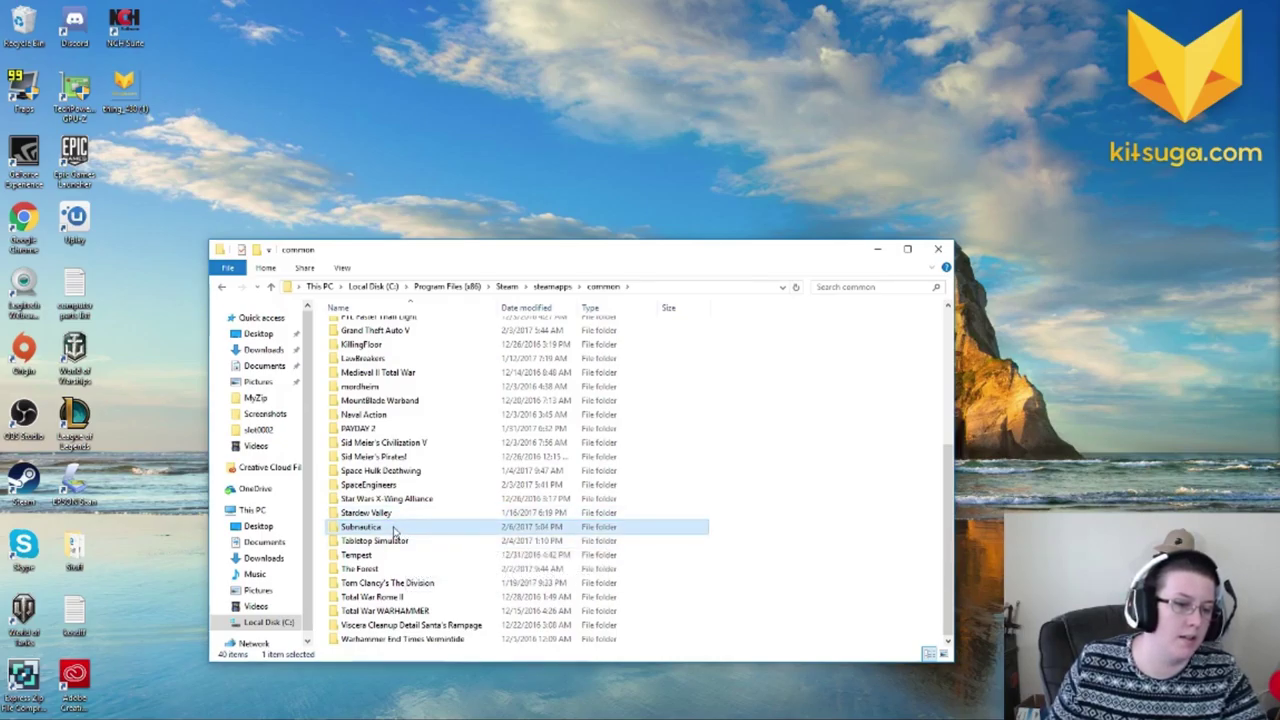
double_click(398, 528)
- Go into SNAppData\SavedGames within the Subnautica folder and open the slot0002 save folder
scroll(410, 376, down, 7)
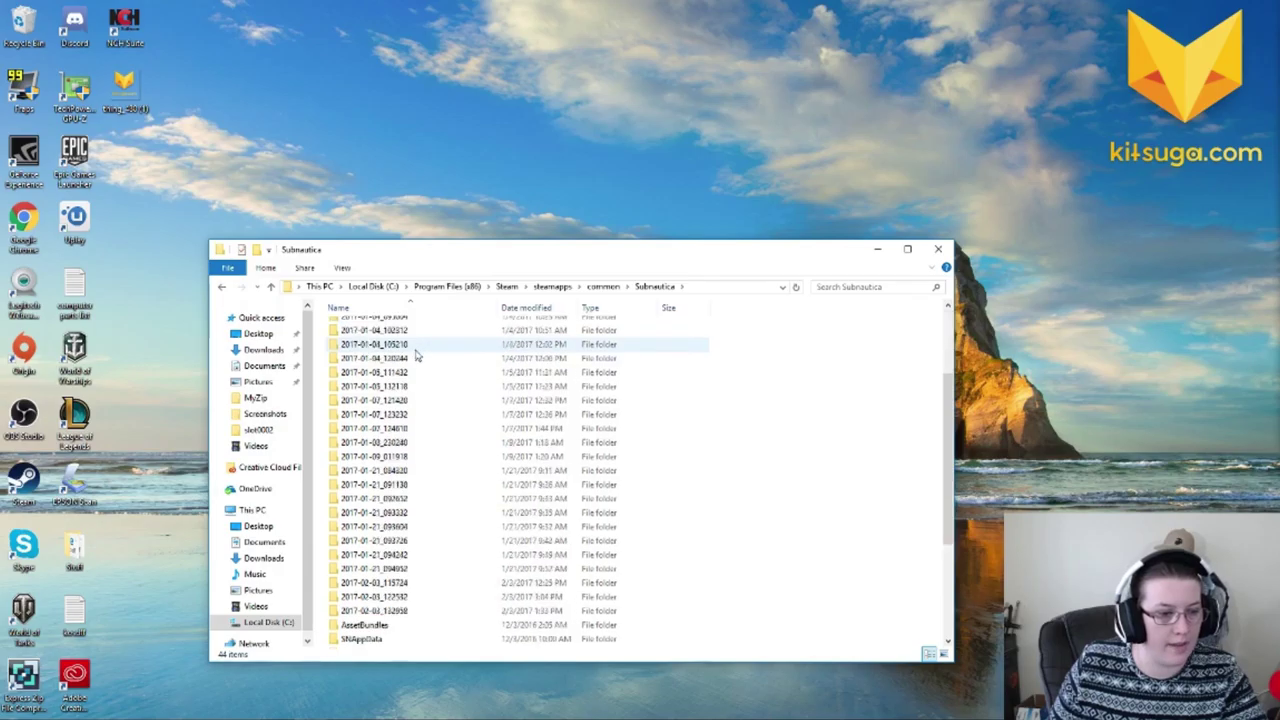
scroll(424, 384, up, 7)
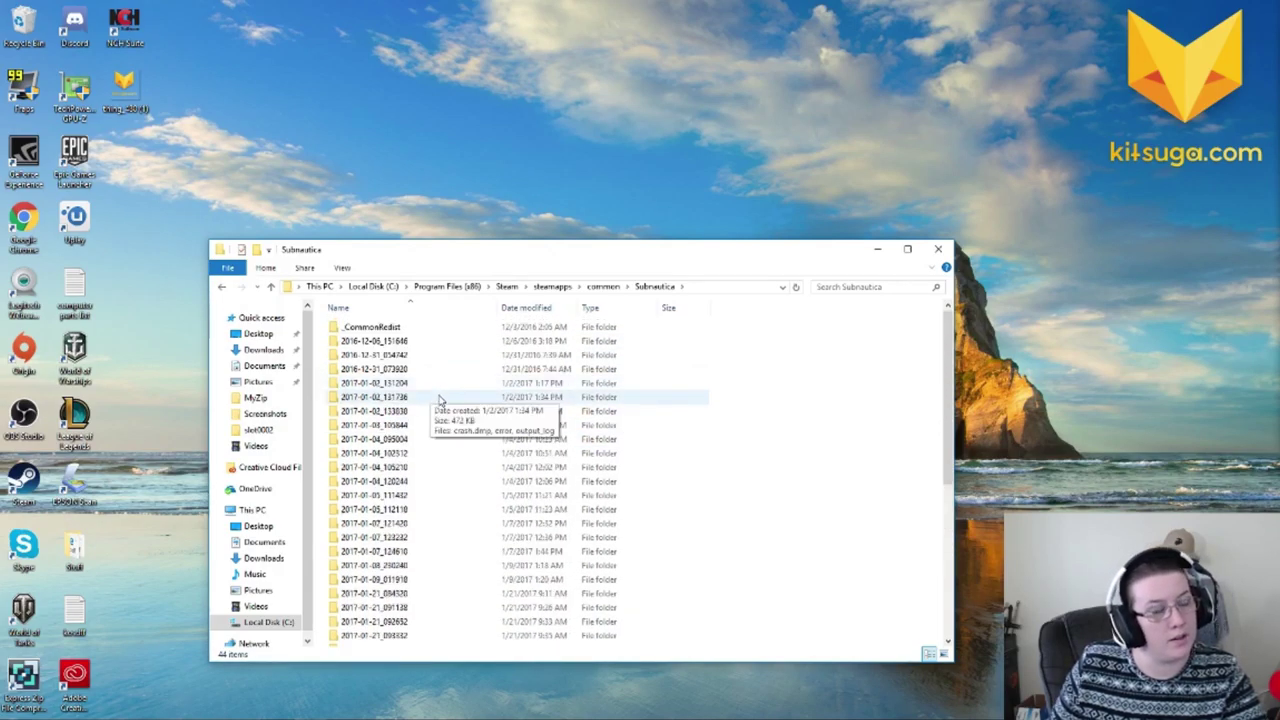
scroll(425, 425, down, 4)
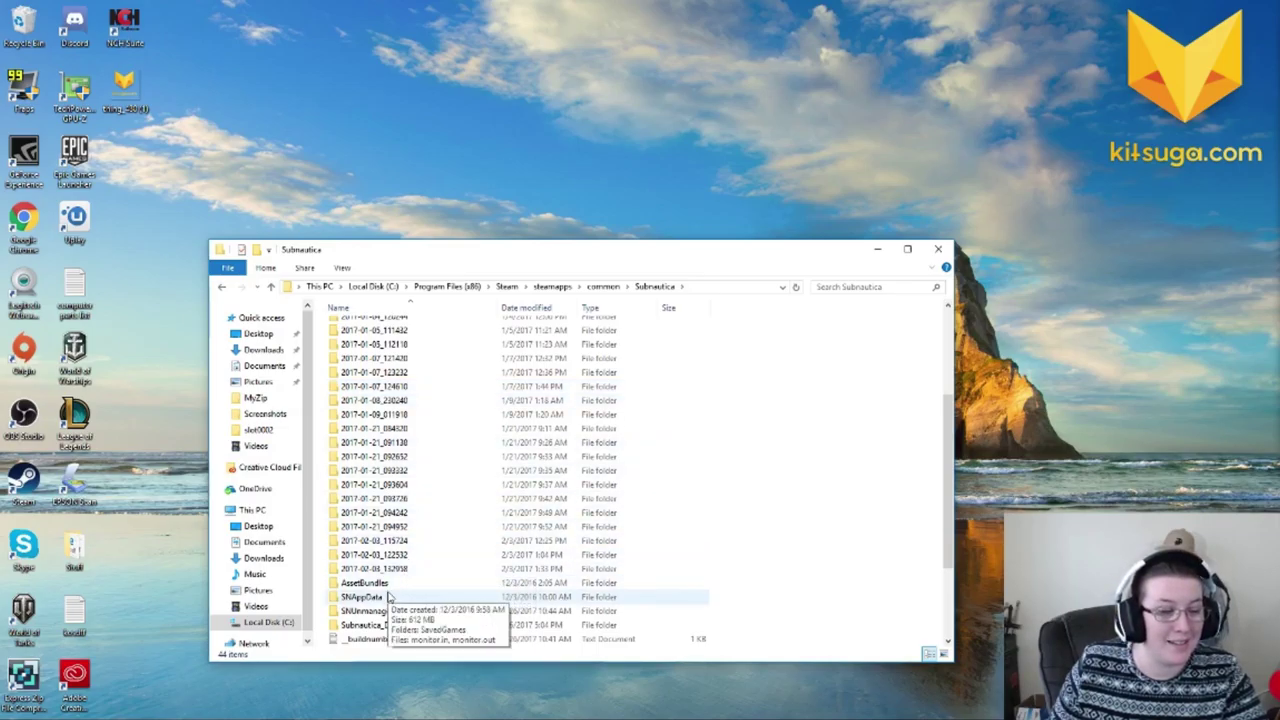
click(390, 597)
double_click(410, 598)
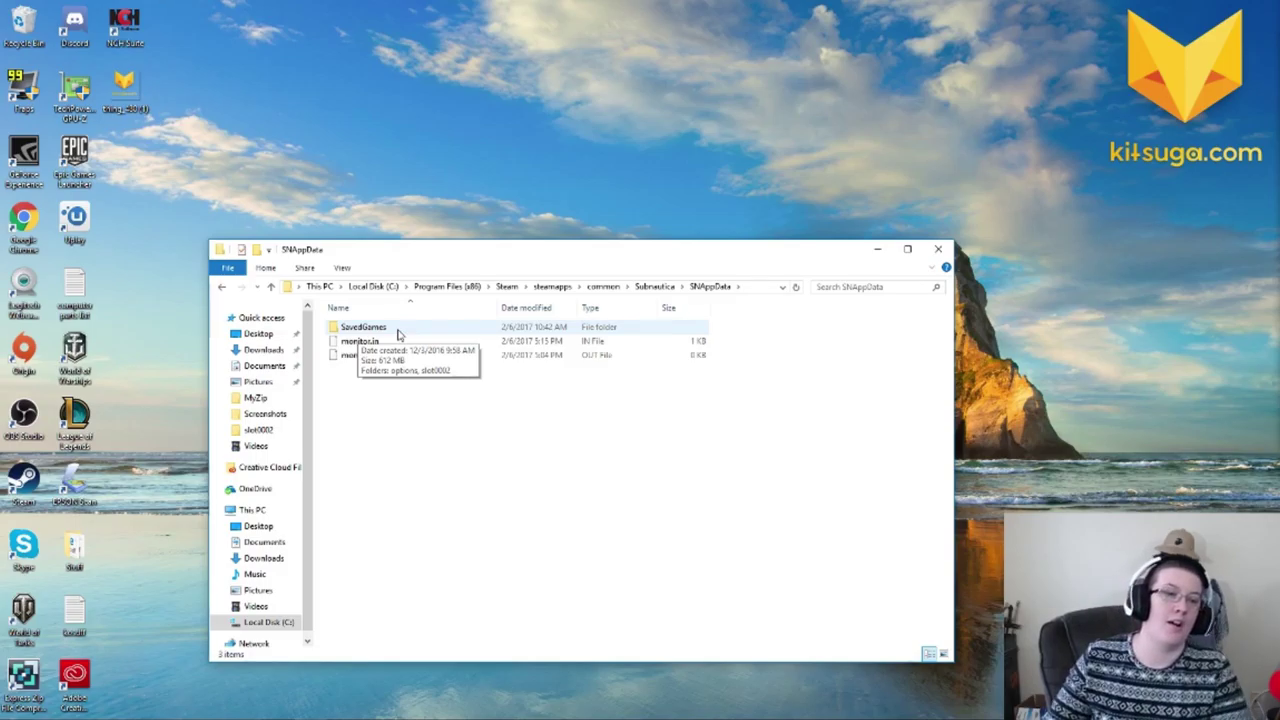
double_click(397, 333)
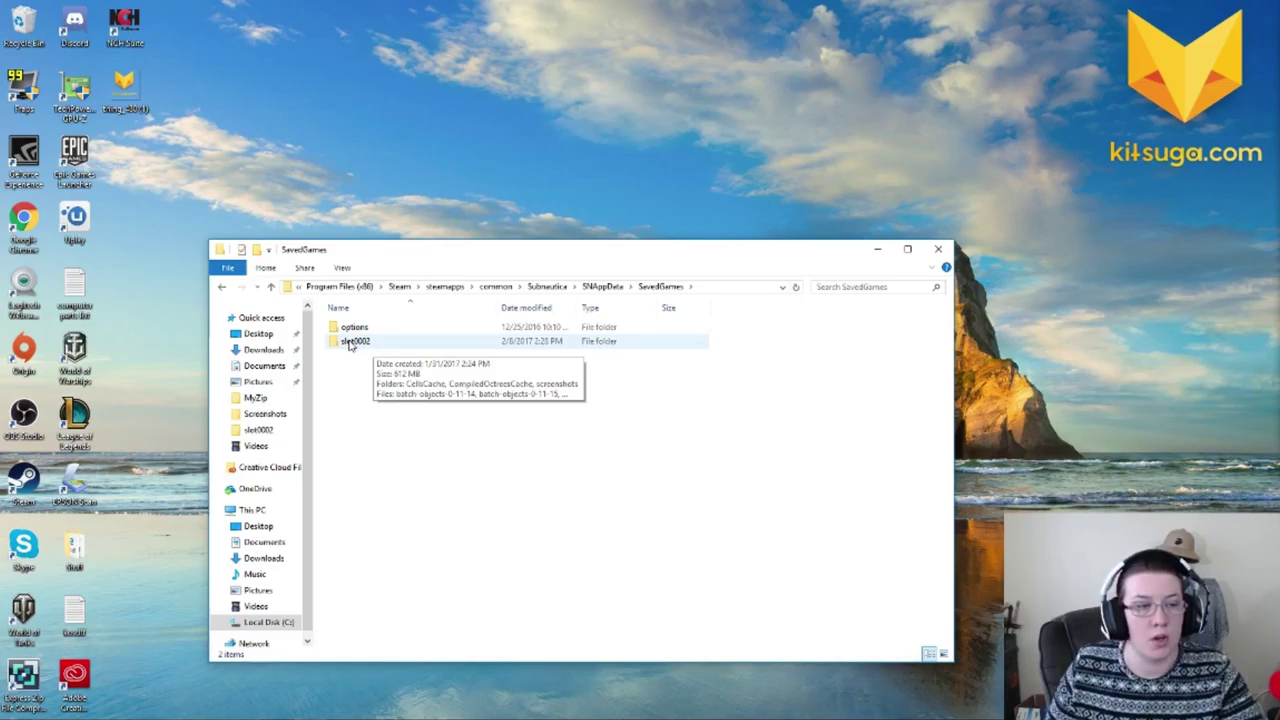
double_click(358, 342)
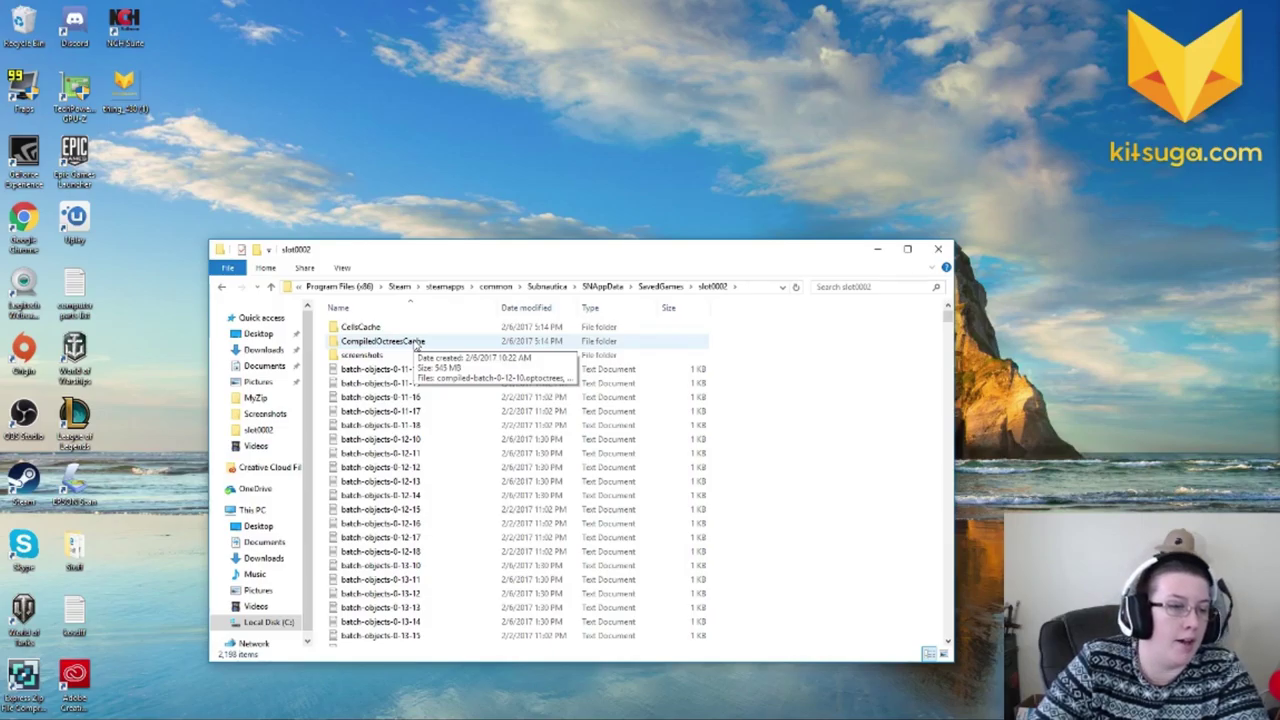
click(408, 328)
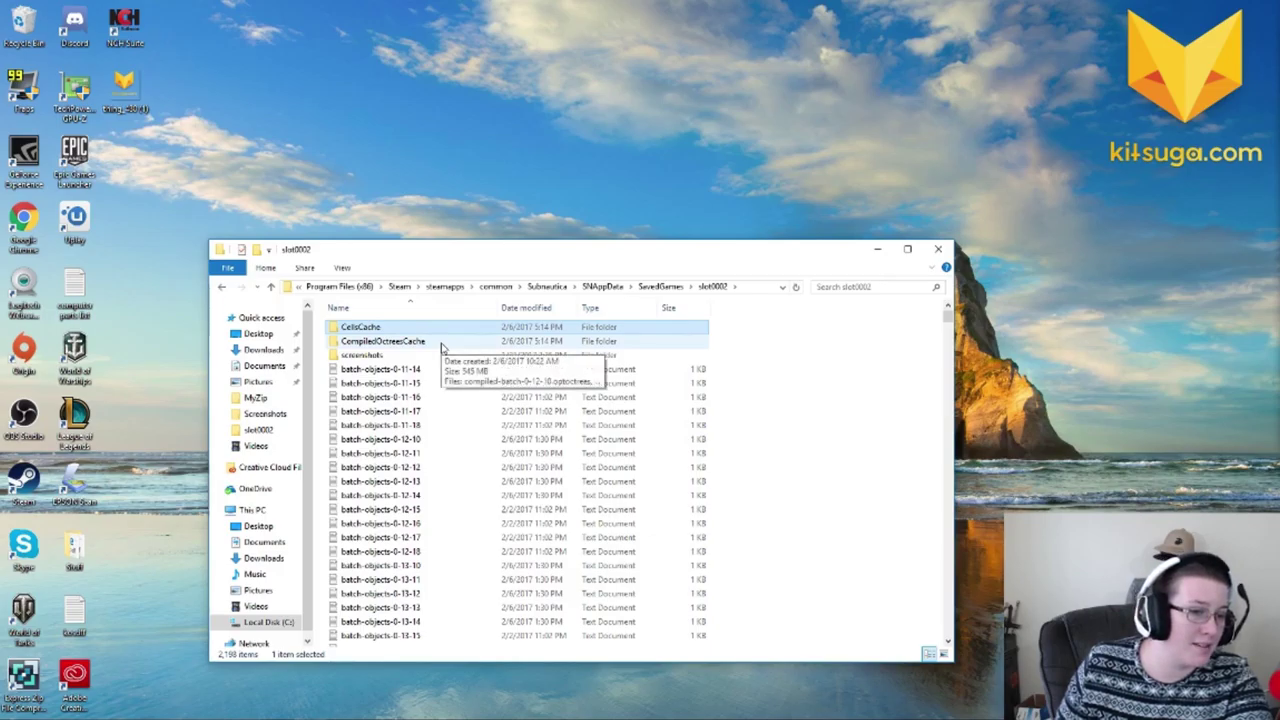
click(443, 345)
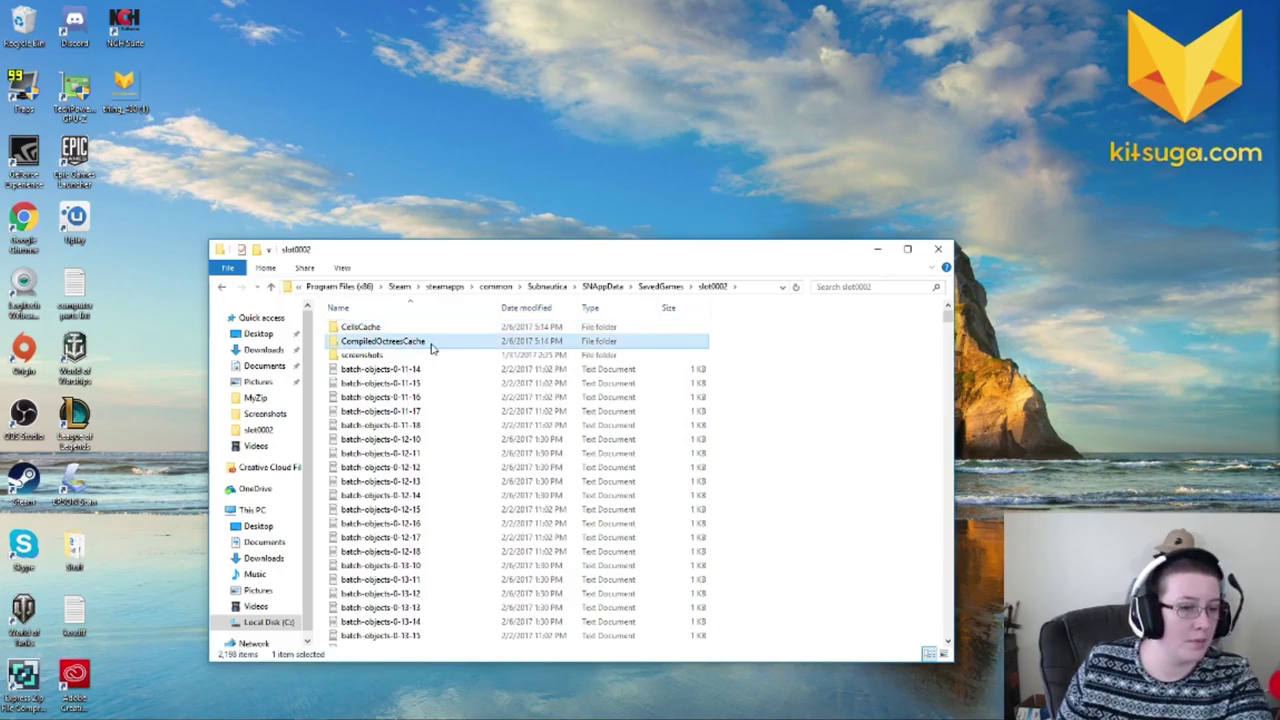
click(426, 330)
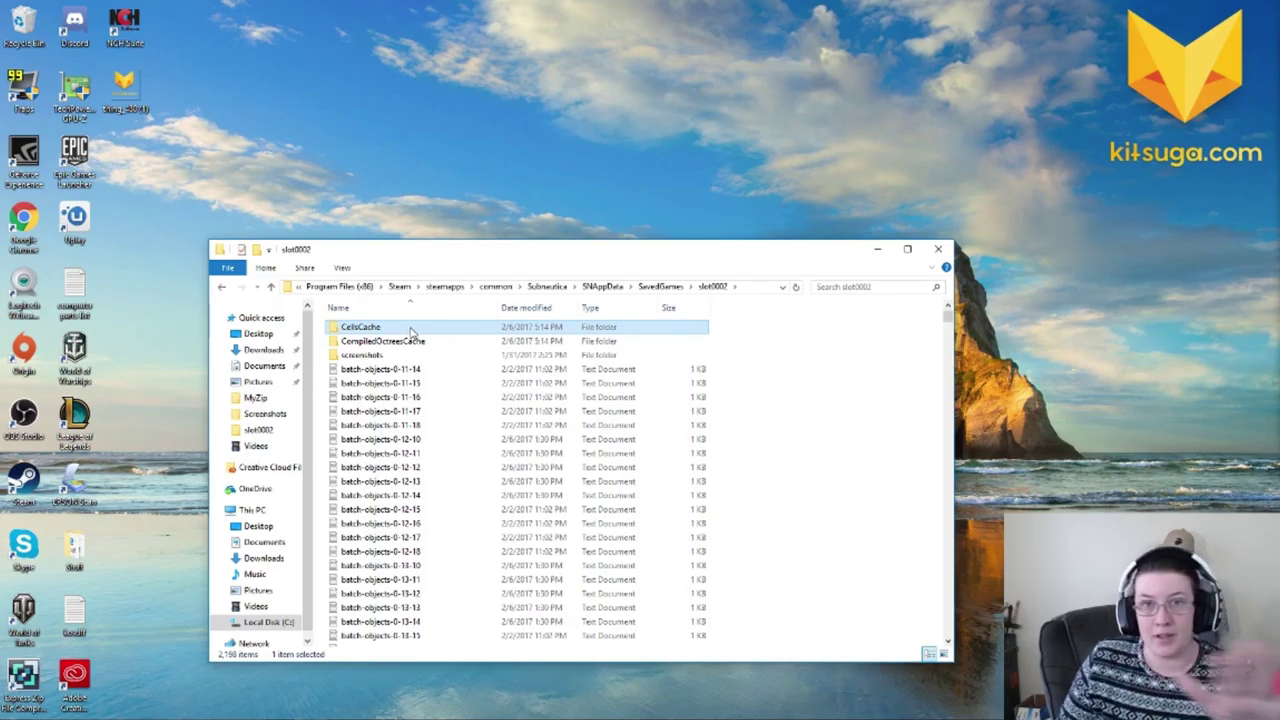
click(414, 341)
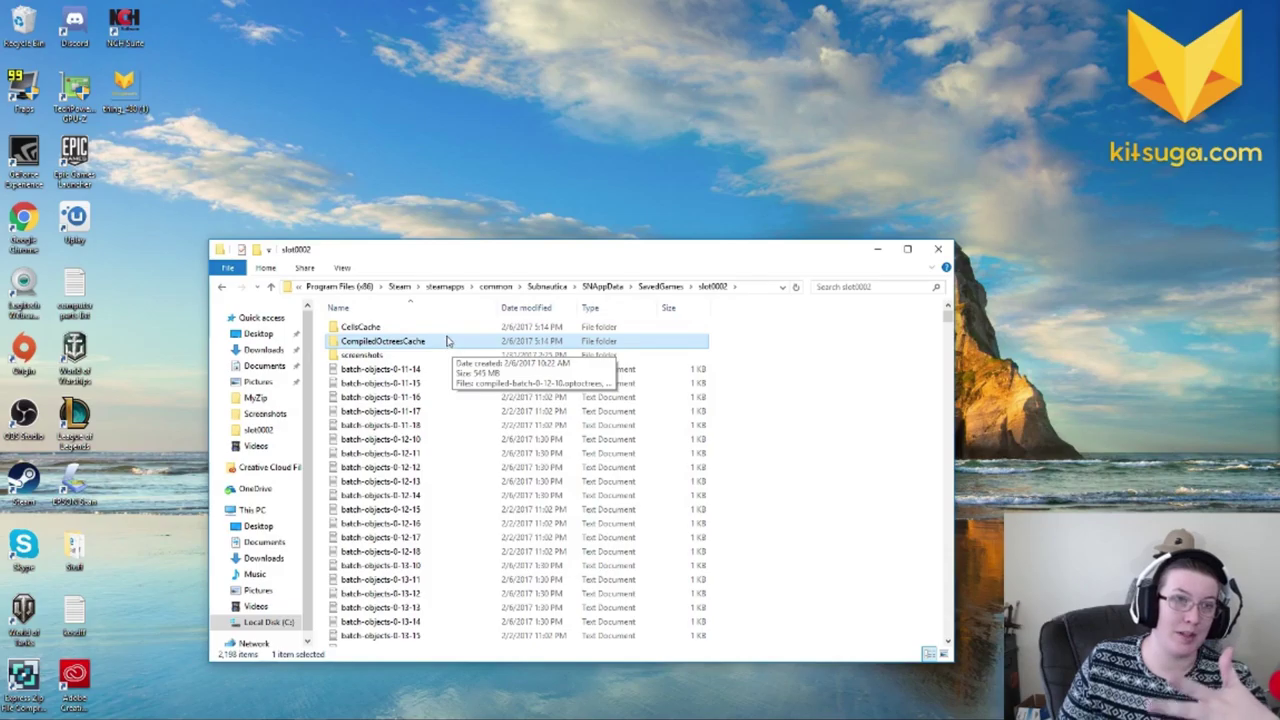
click(433, 329)
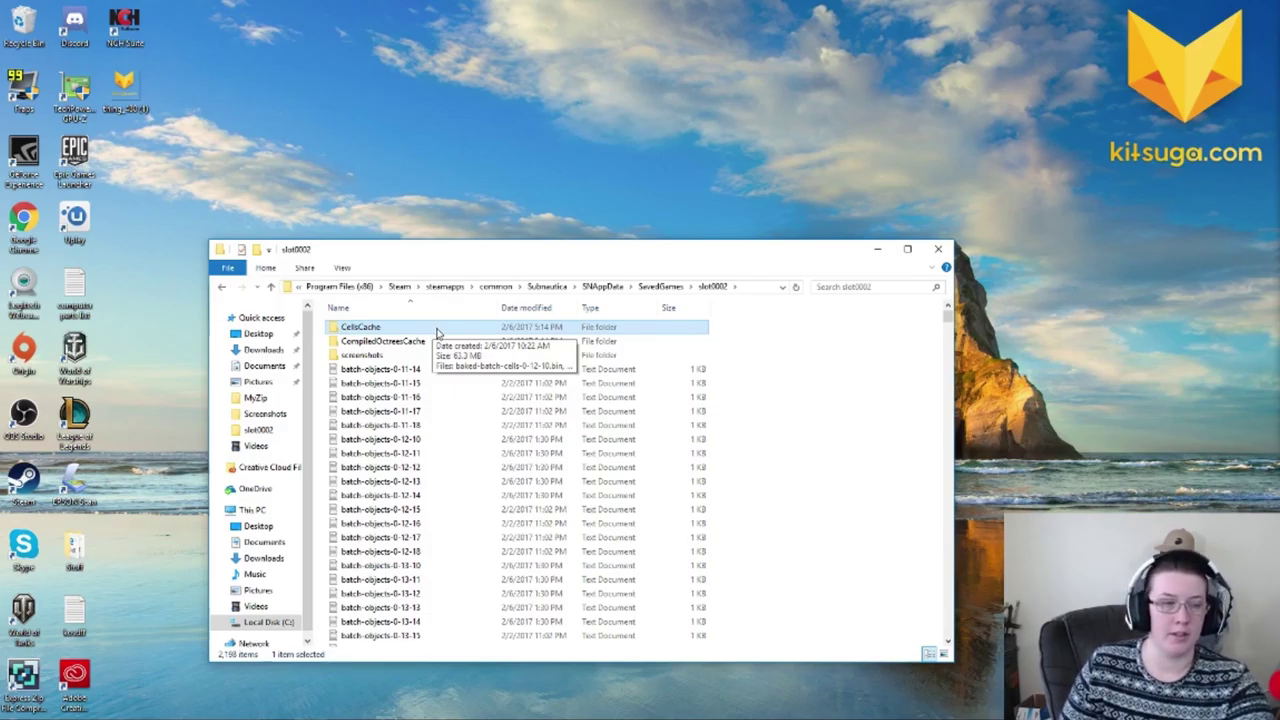
key(F2)
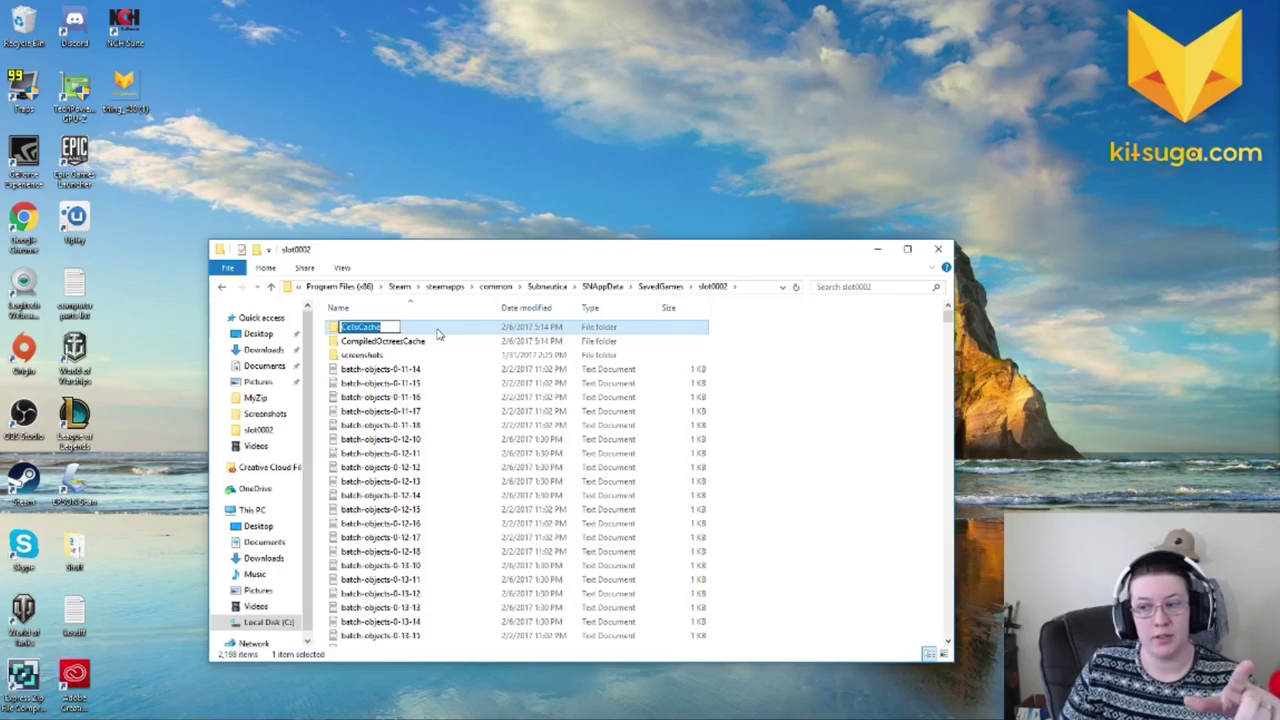
- Create a new folder on the desktop and open it in a window beside the slot0002 file list
right_click(306, 179)
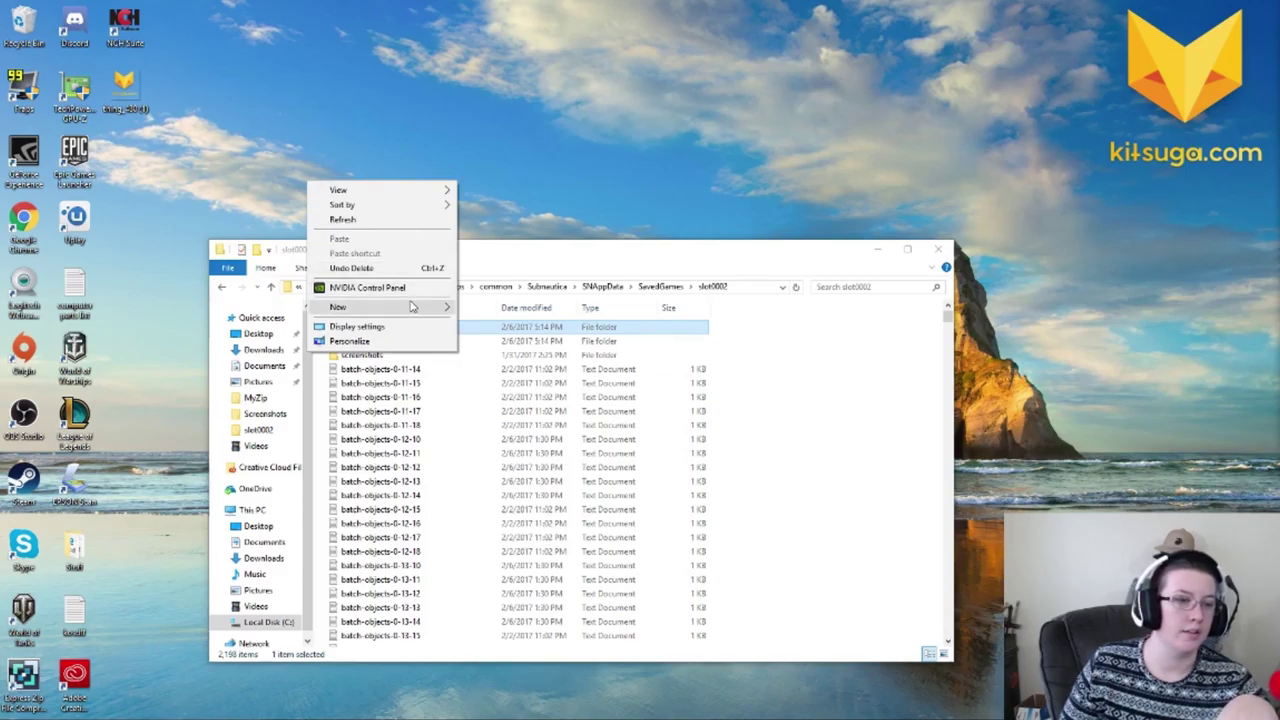
mouse_move(414, 306)
click(478, 312)
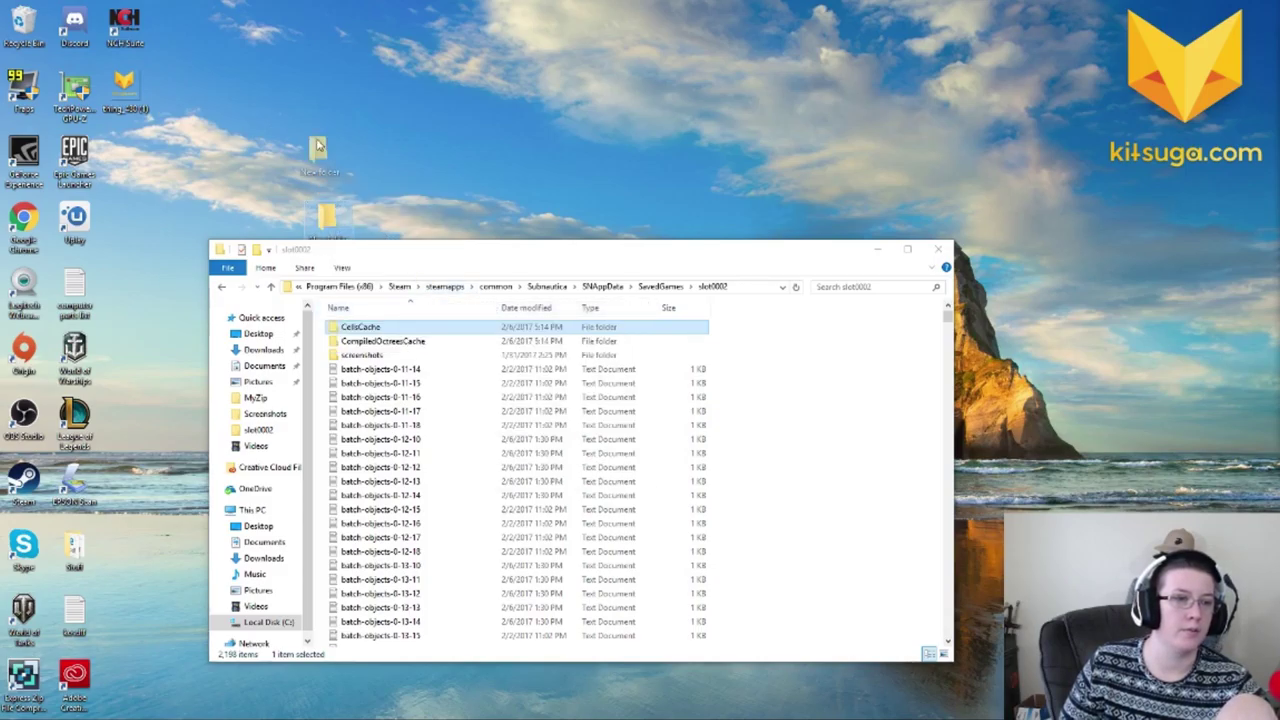
double_click(326, 170)
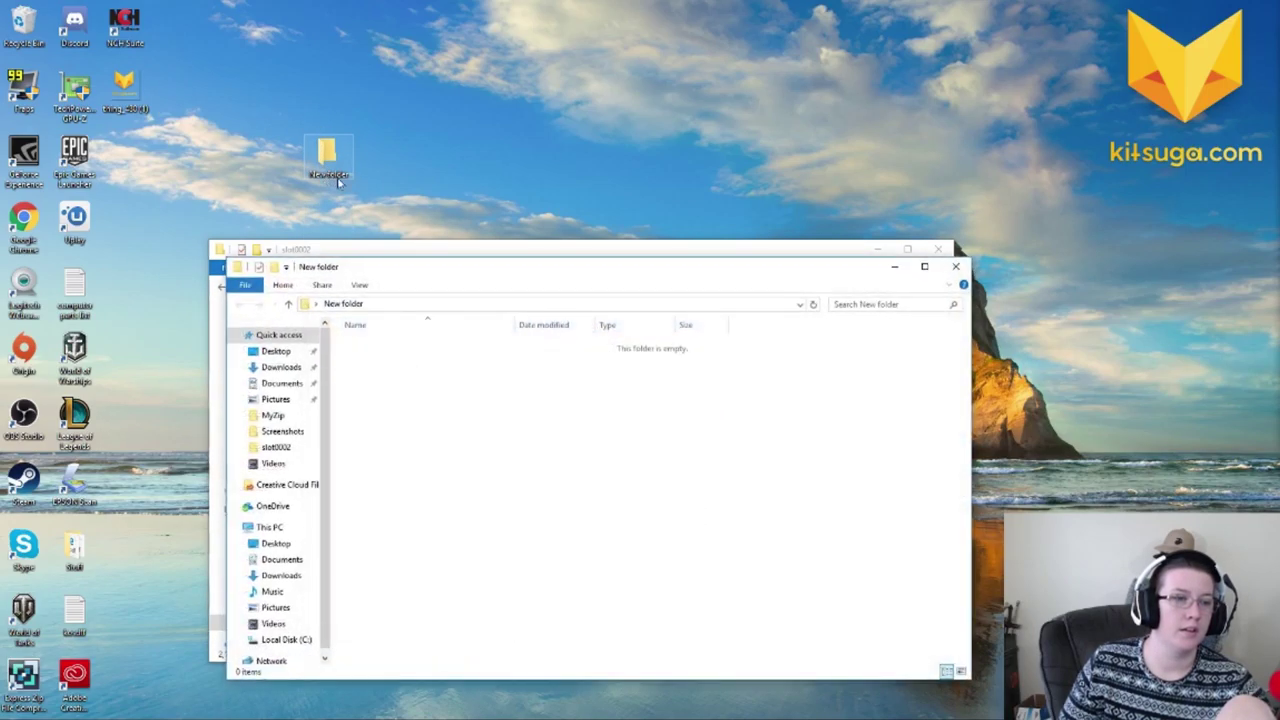
click(955, 266)
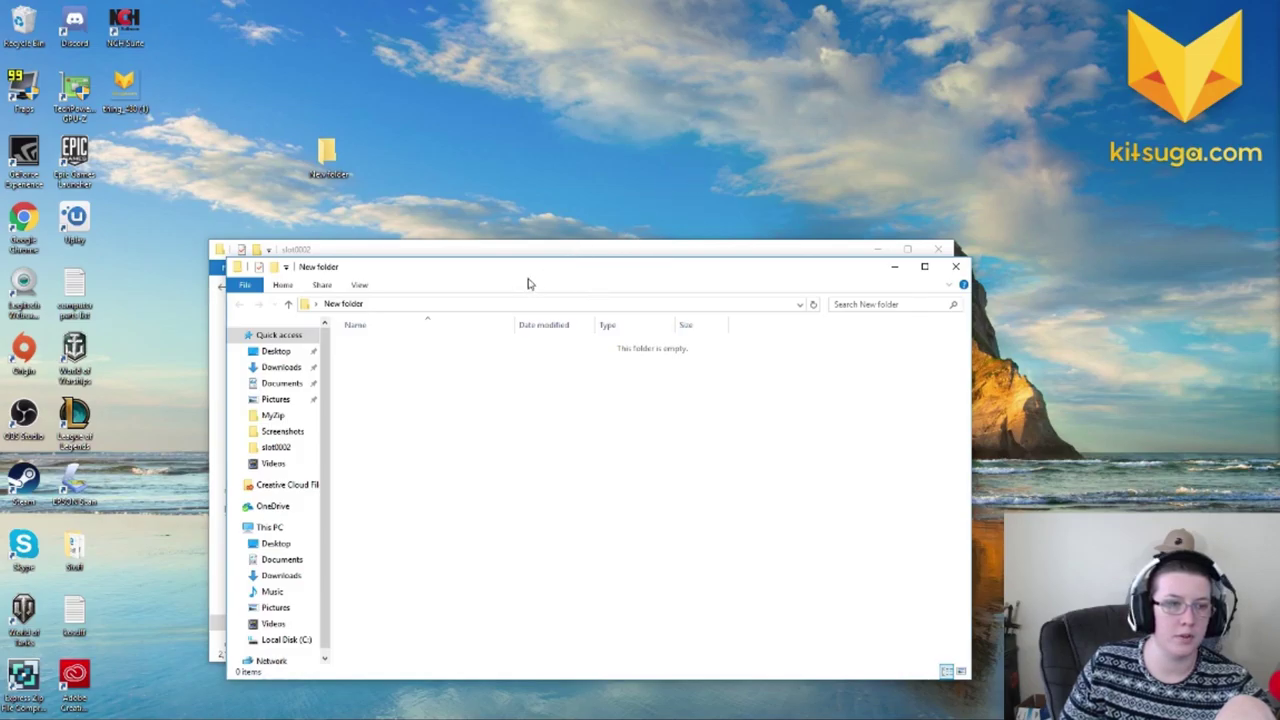
drag(529, 284, 734, 108)
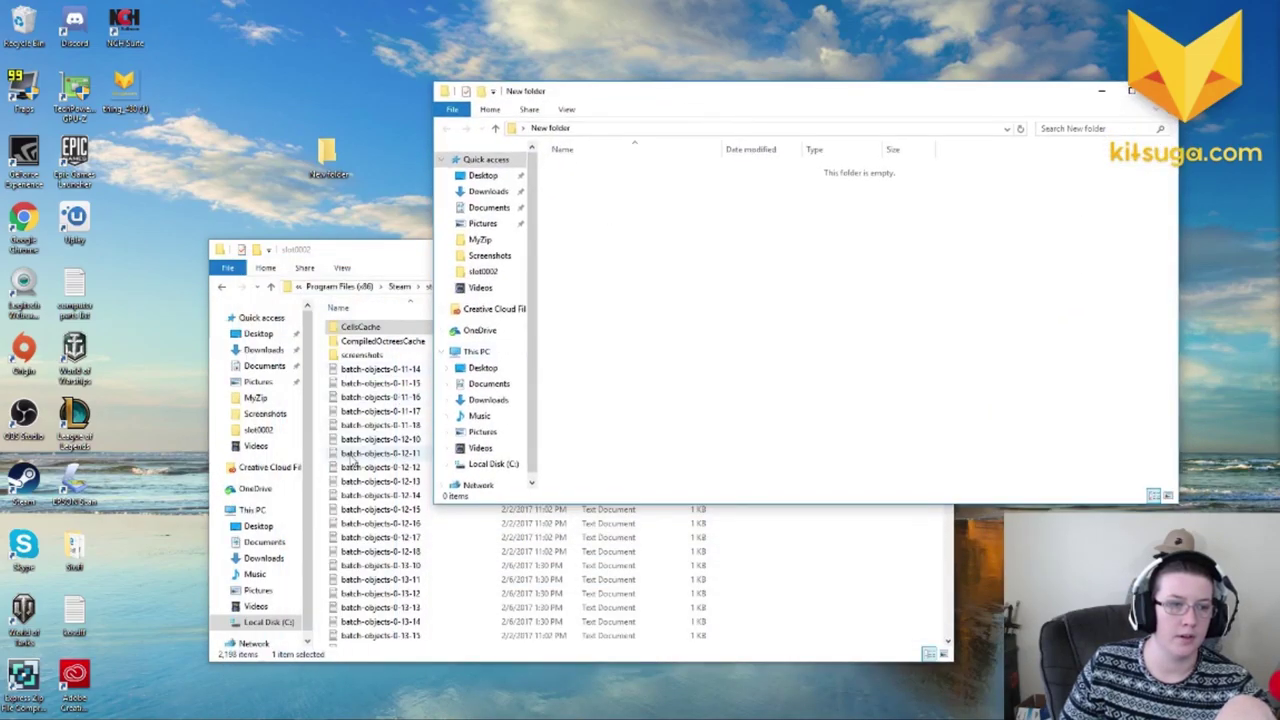
- Move the CellsCache and CompiledOctreesCache folders from slot0002 into the new desktop folder
click(386, 277)
drag(376, 332, 715, 226)
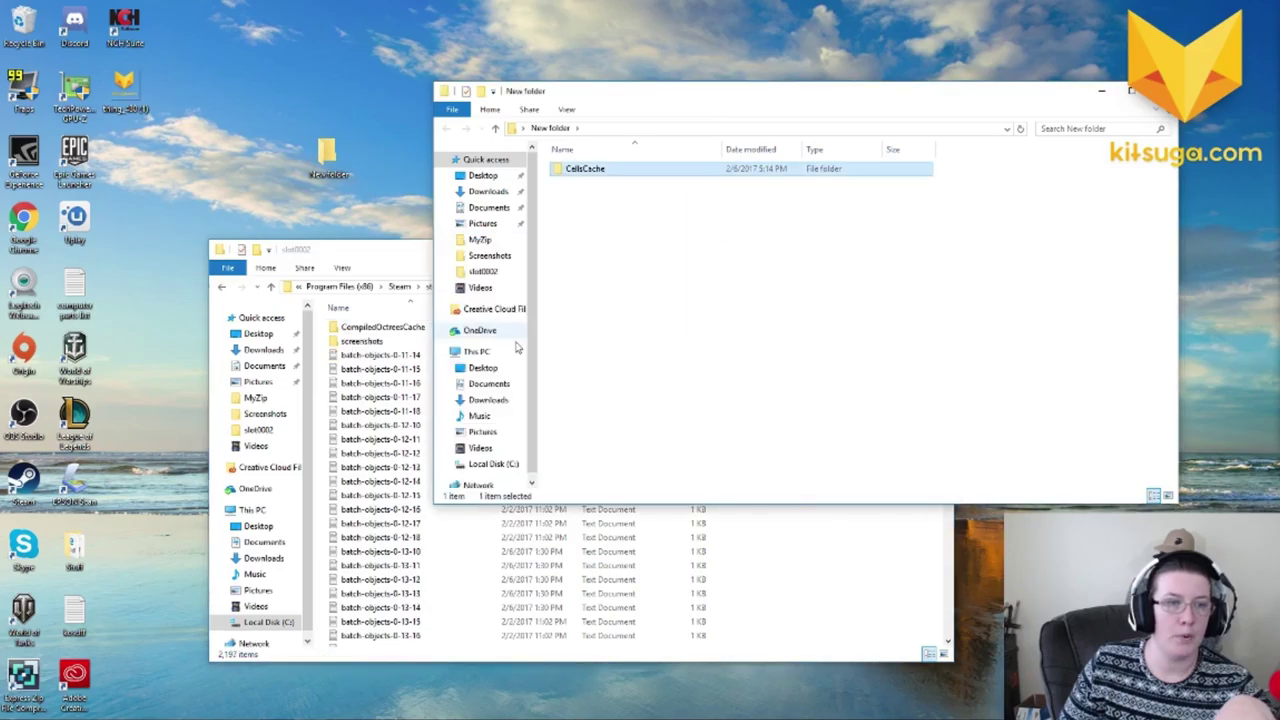
click(420, 268)
drag(383, 328, 1031, 213)
click(383, 250)
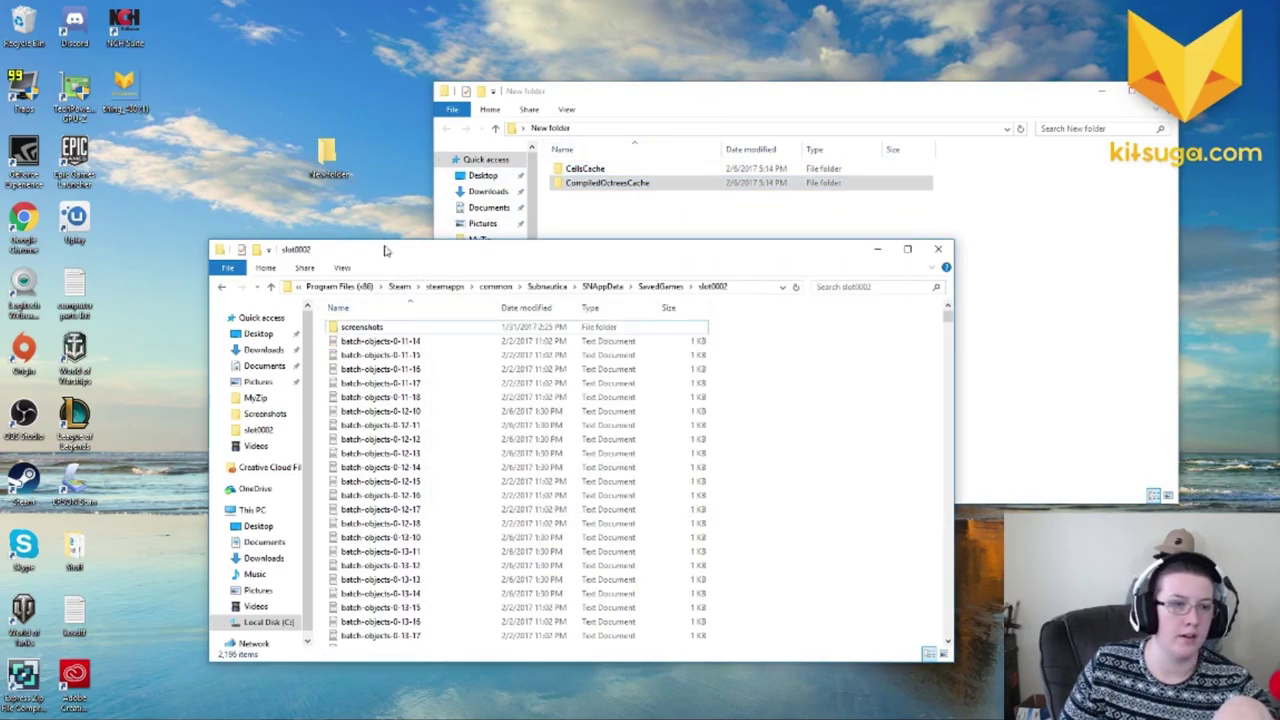
- Close the new folder's window and delete that folder from the desktop
click(1160, 90)
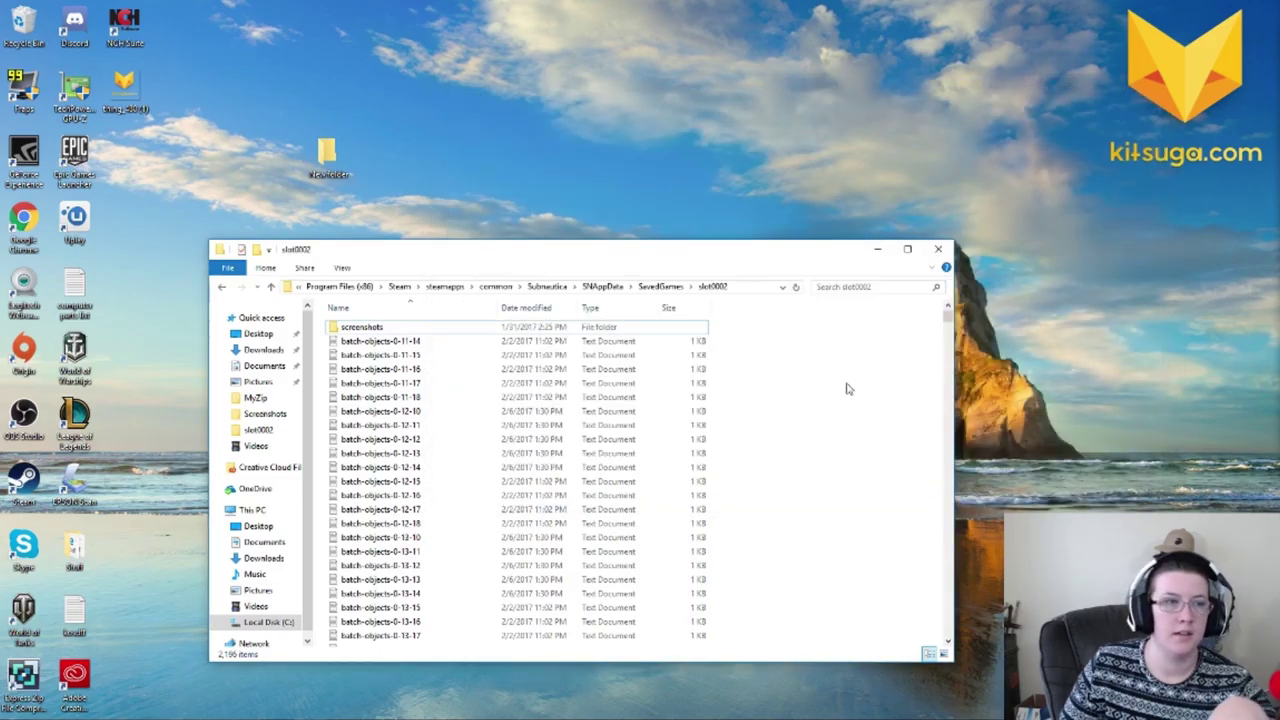
right_click(327, 177)
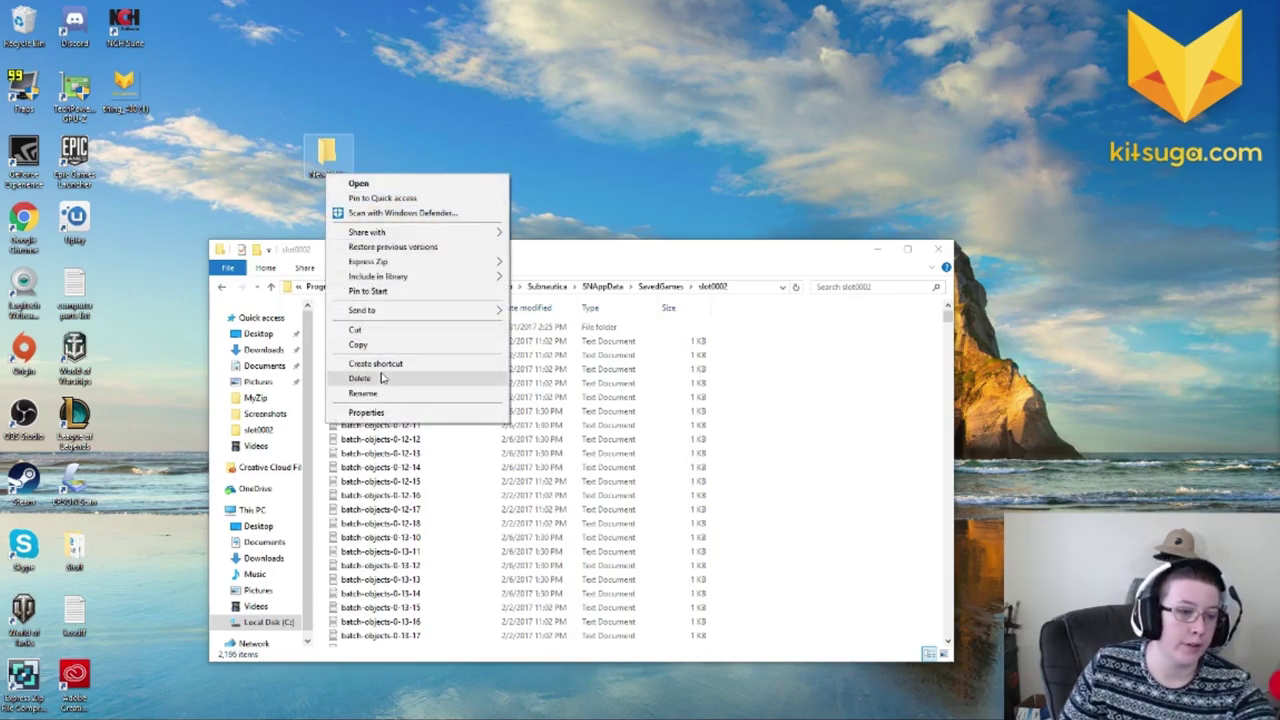
click(380, 378)
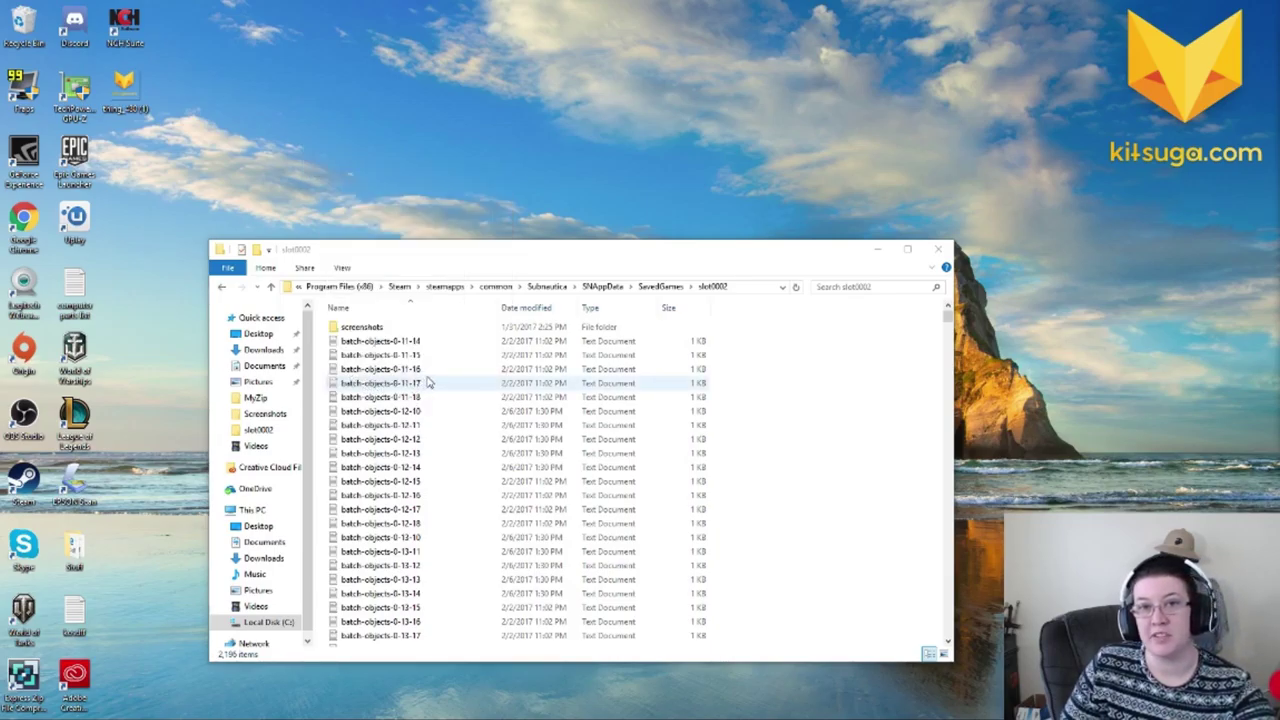